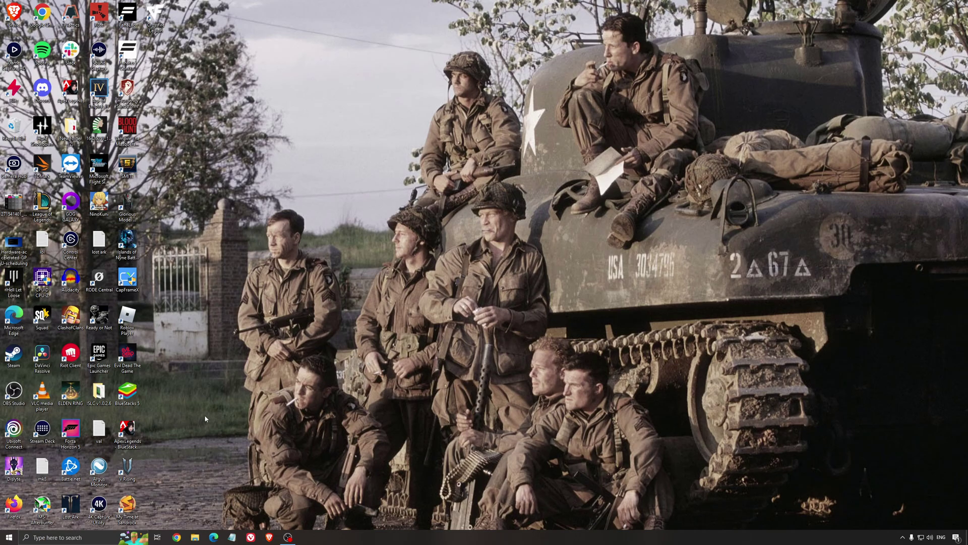
# Step: Review the Windows Game Mode, Xbox Game Bar and Captures settings, and close the Settings window
pyautogui.click(86, 534)
pyautogui.write('game mode')
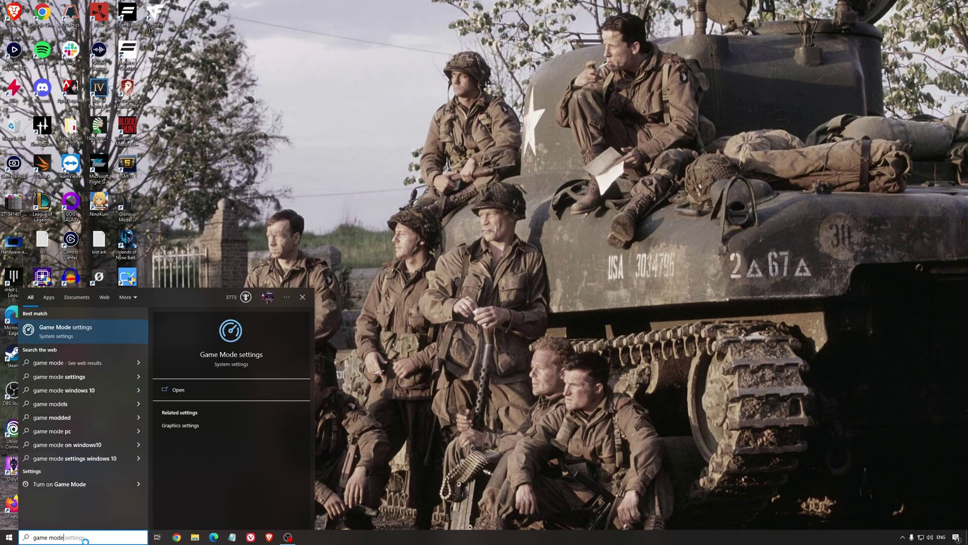
pyautogui.press('Return')
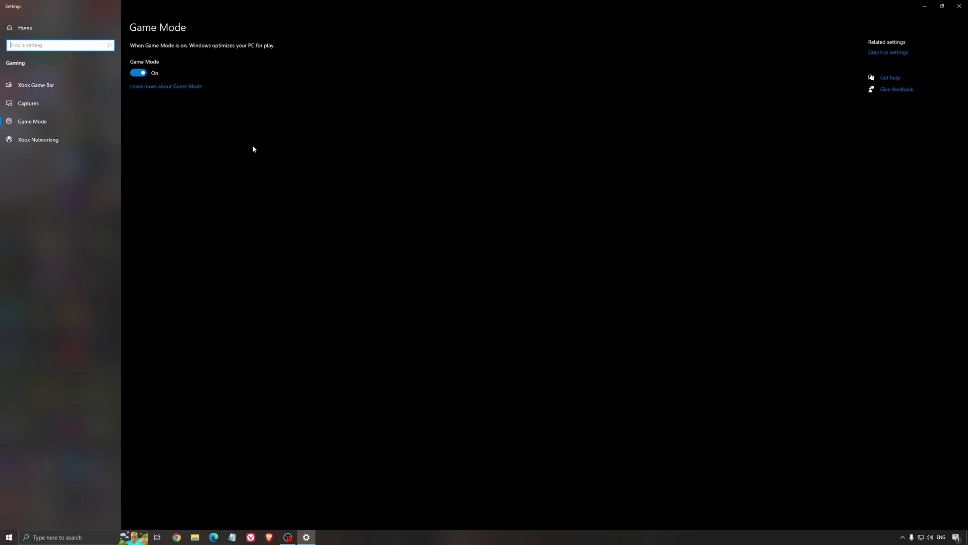
pyautogui.click(65, 94)
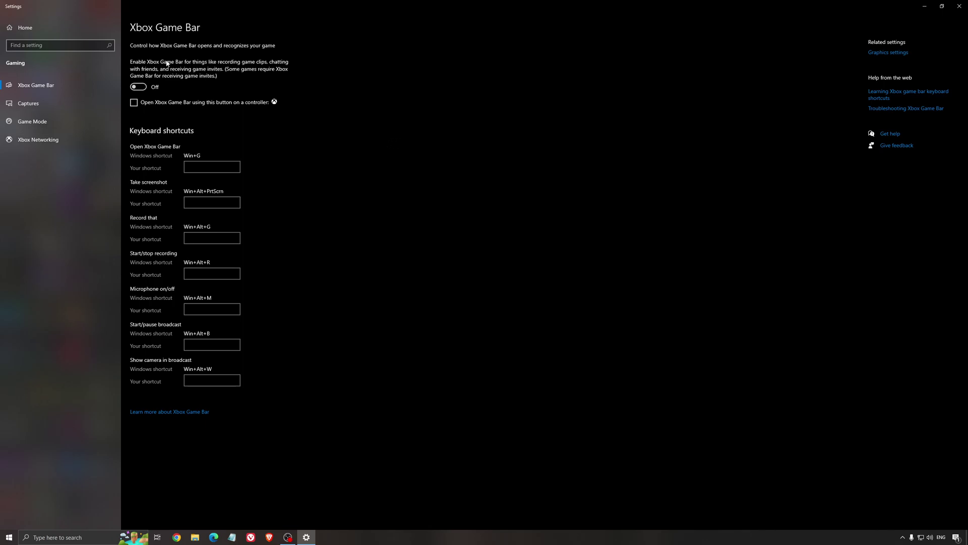
pyautogui.click(44, 102)
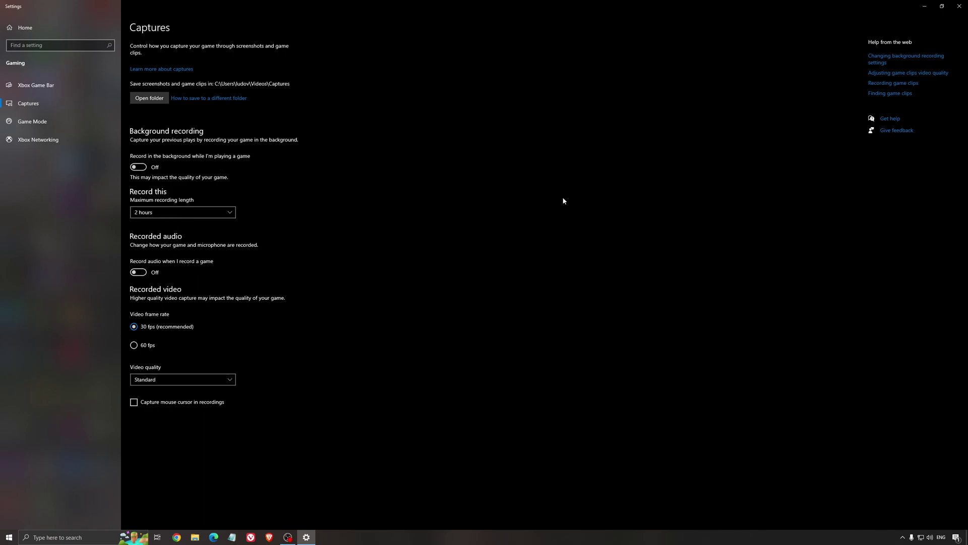
pyautogui.click(959, 6)
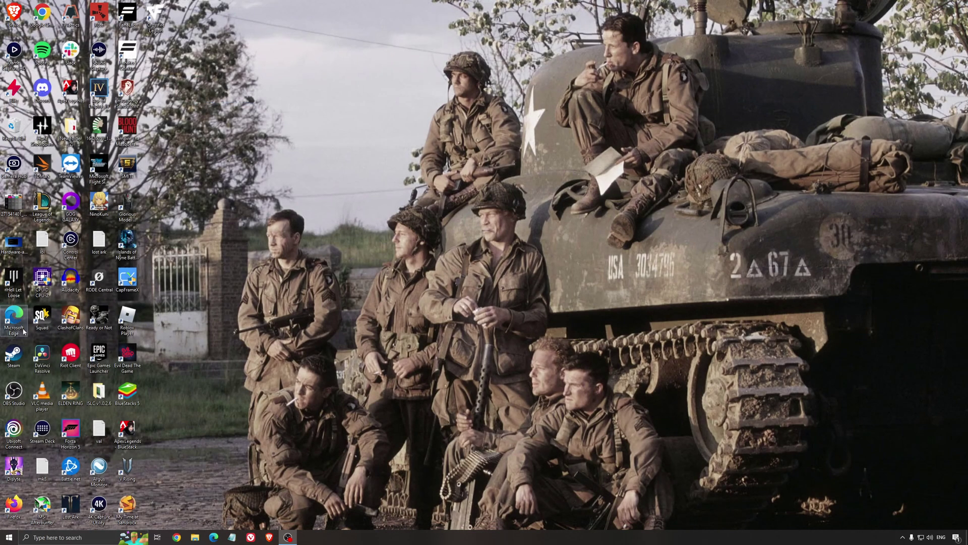
# Step: View the Hardware-accelerated-GPU-scheduling.jpg image from the desktop and close it
pyautogui.doubleClick(14, 246)
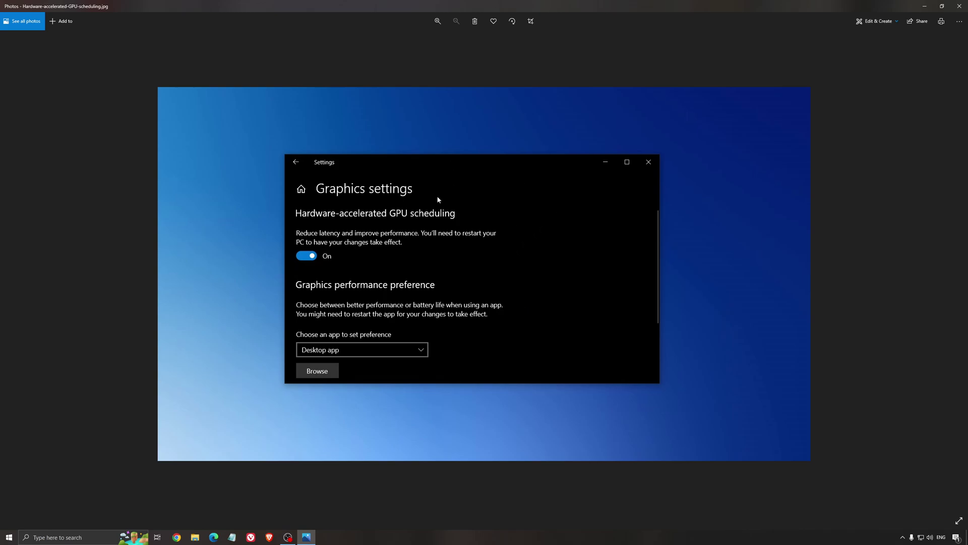
pyautogui.click(959, 6)
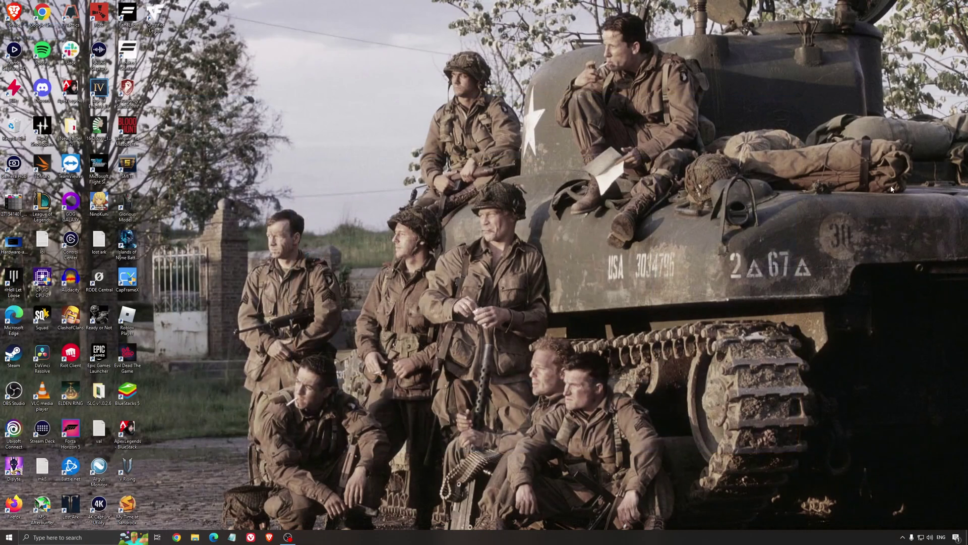
# Step: Switch to AMD Software, review the driver version, installed games and global graphics settings, and close it
pyautogui.click(903, 537)
pyautogui.click(911, 507)
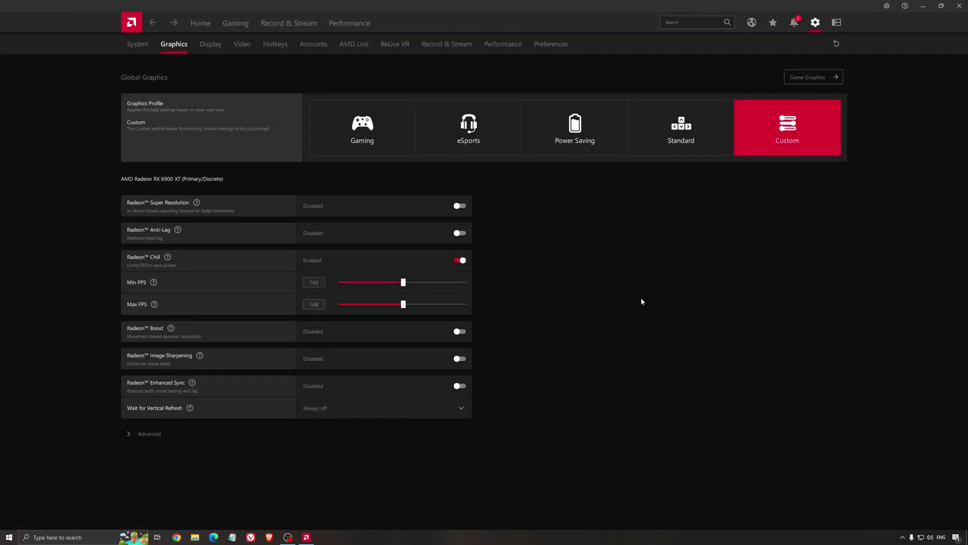
pyautogui.click(192, 30)
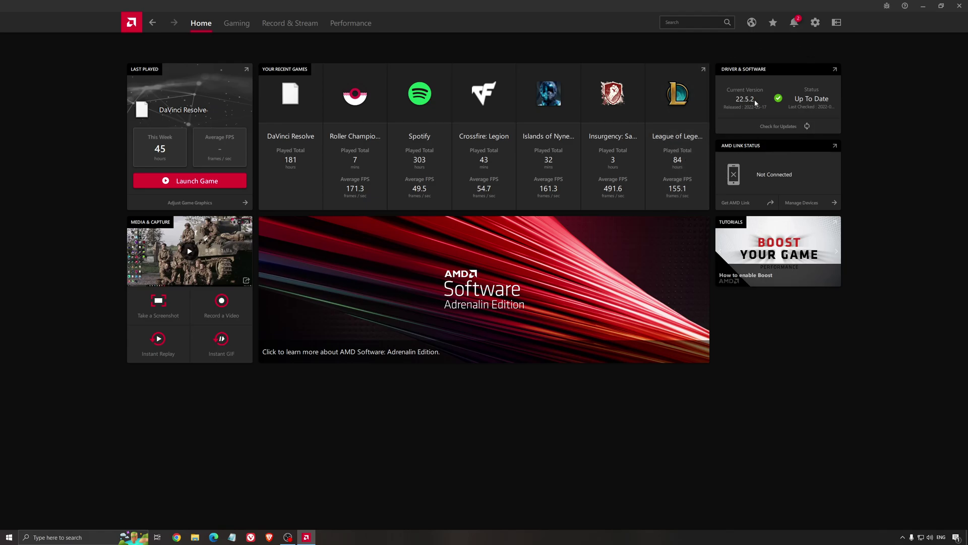
pyautogui.click(805, 127)
pyautogui.click(245, 28)
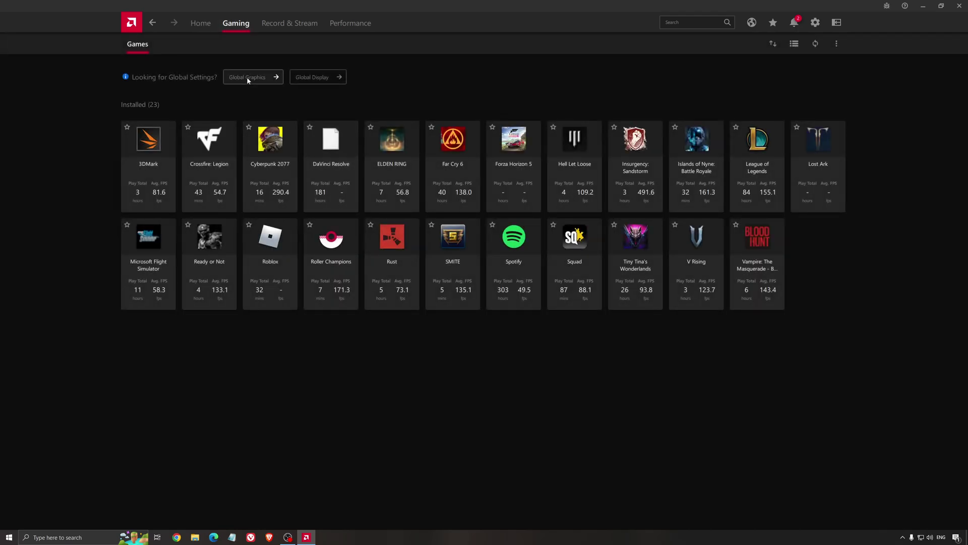
pyautogui.click(246, 76)
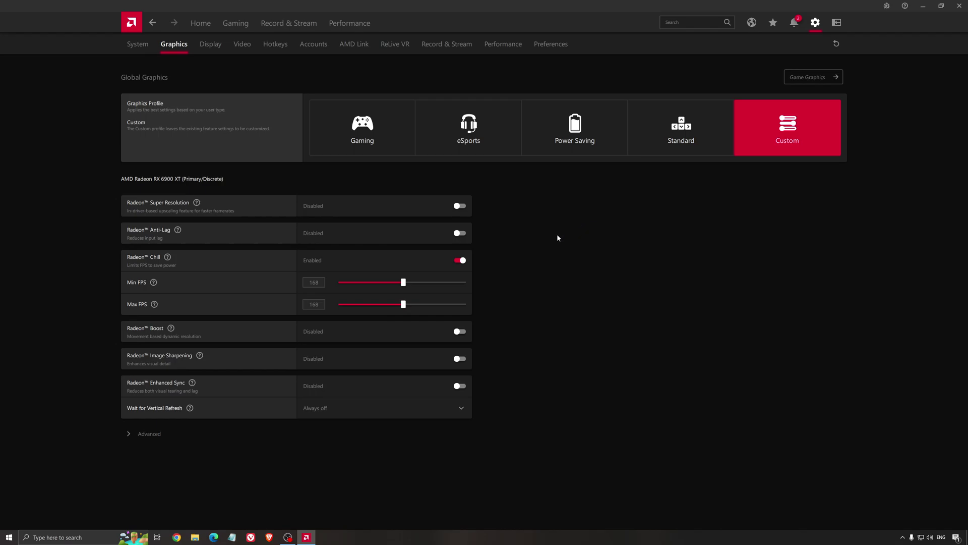
pyautogui.click(960, 6)
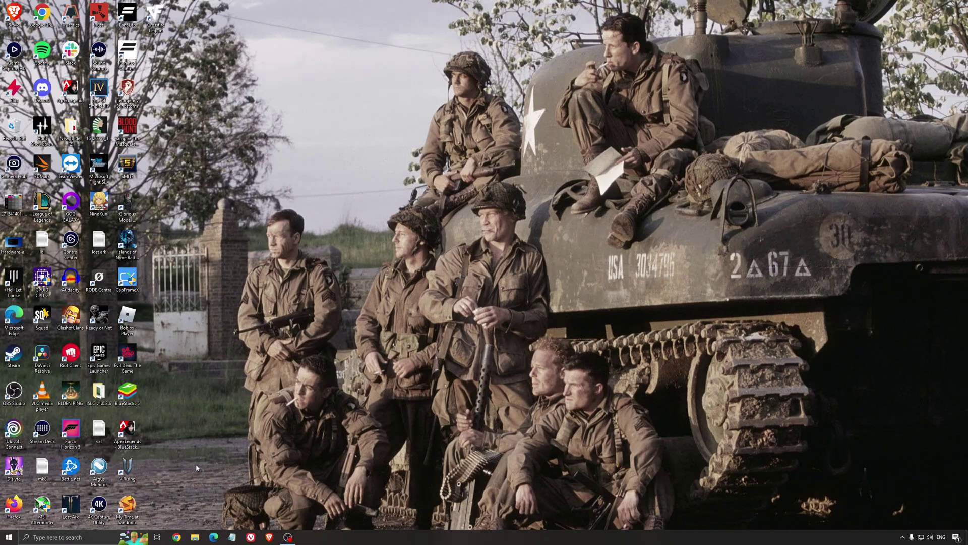
# Step: Search Windows for "edit power plan", review the available plans in Power Options, and close the window
pyautogui.click(99, 538)
pyautogui.write('edit power plan')
pyautogui.press('Return')
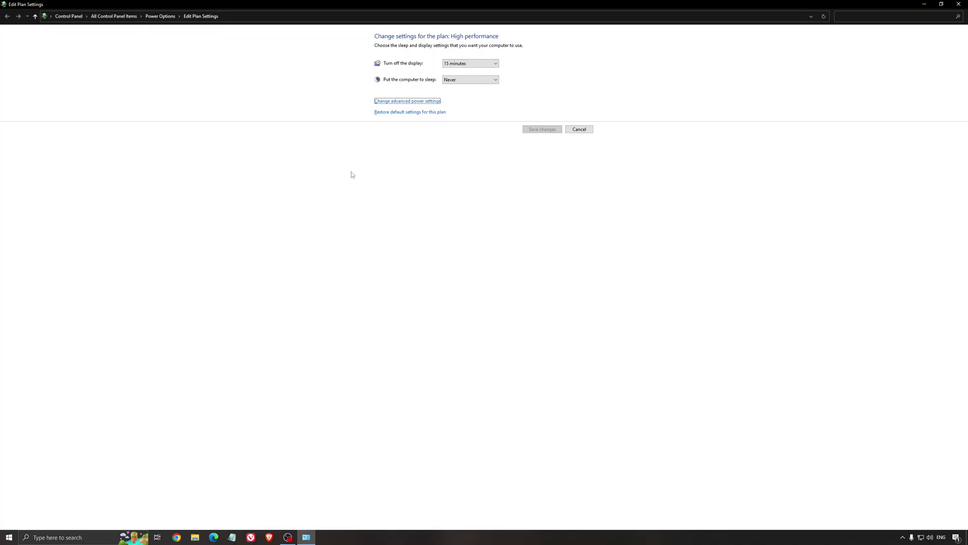
pyautogui.click(160, 16)
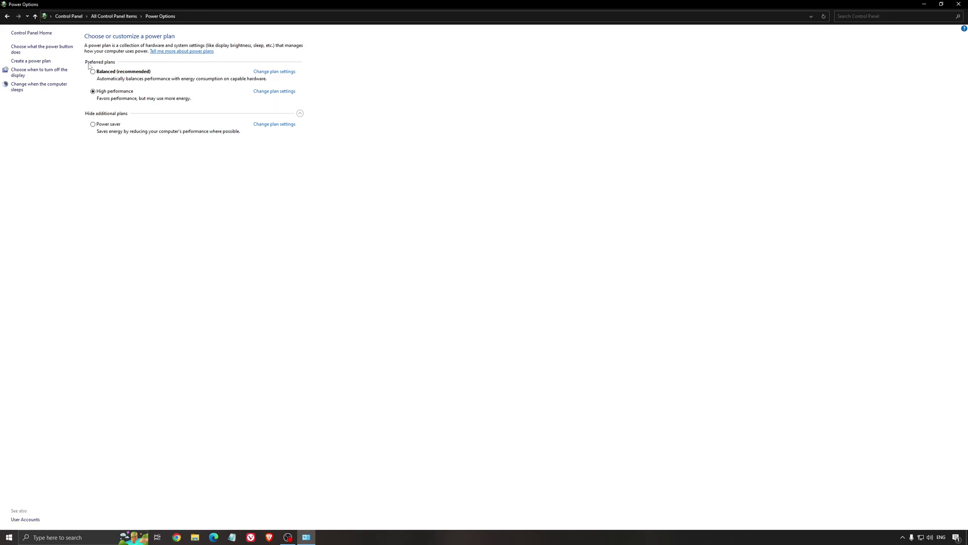
pyautogui.click(959, 4)
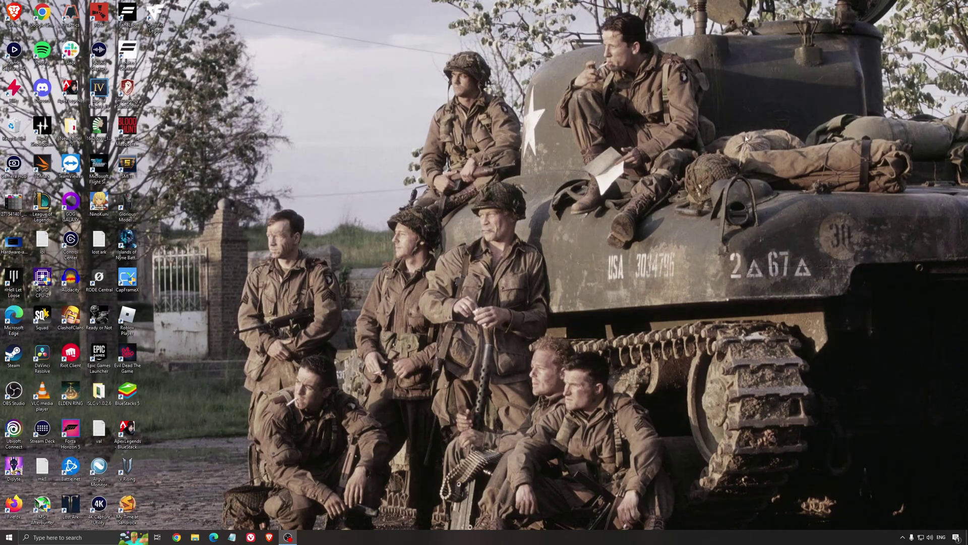
# Step: Launch Intelligent standby list cleaner from the ISLC v1.0.2.6 folder, start its monitoring and minimize it
pyautogui.doubleClick(99, 391)
pyautogui.doubleClick(133, 84)
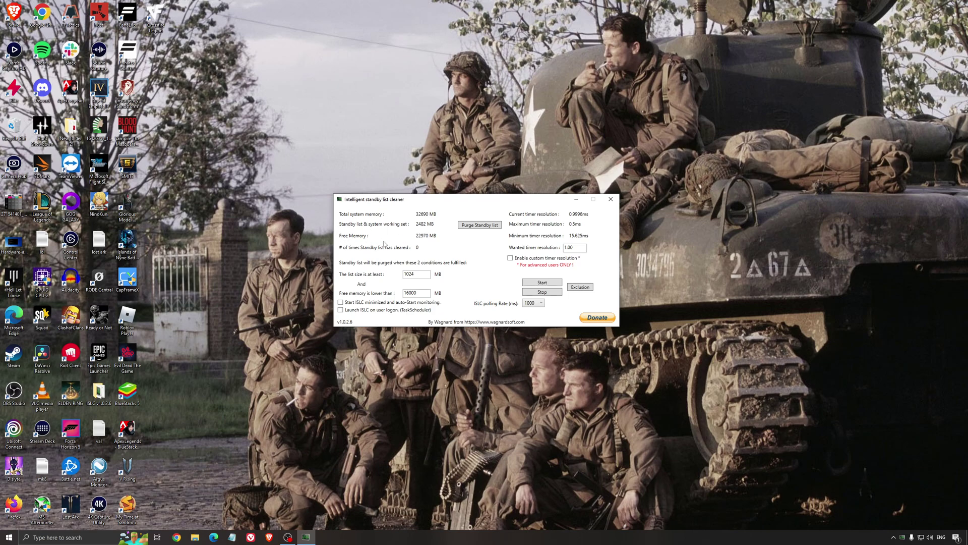
pyautogui.moveTo(406, 204); pyautogui.dragTo(403, 210)
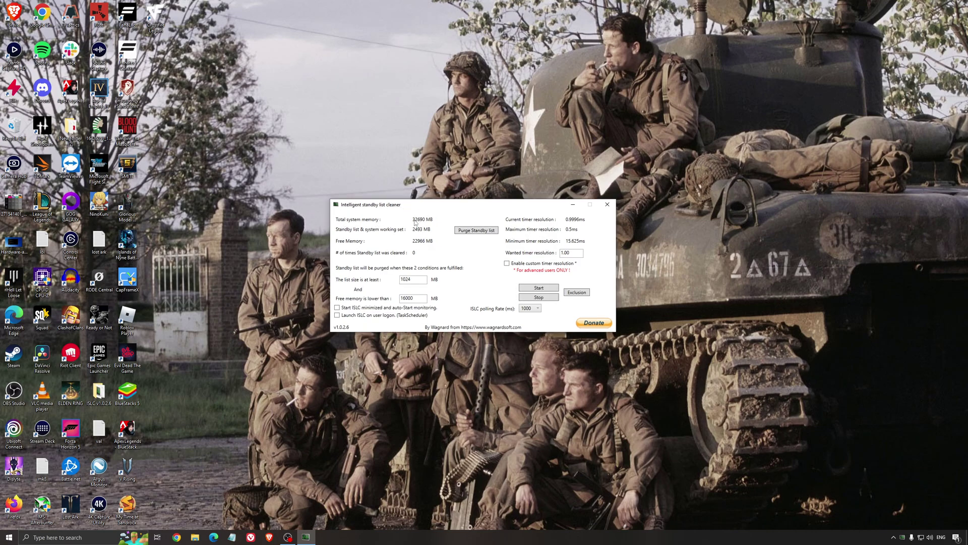
pyautogui.moveTo(421, 303); pyautogui.dragTo(366, 298)
pyautogui.click(540, 287)
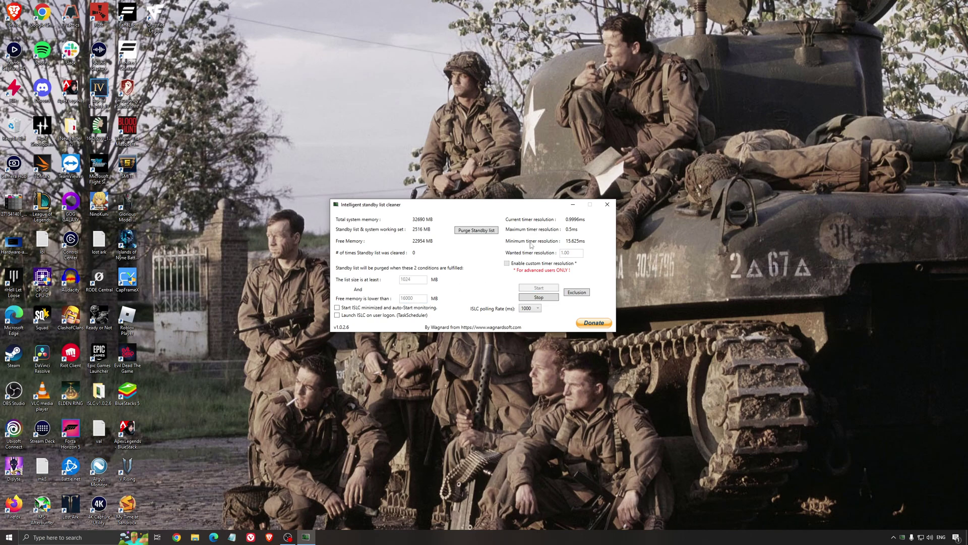
pyautogui.moveTo(514, 204); pyautogui.dragTo(546, 204)
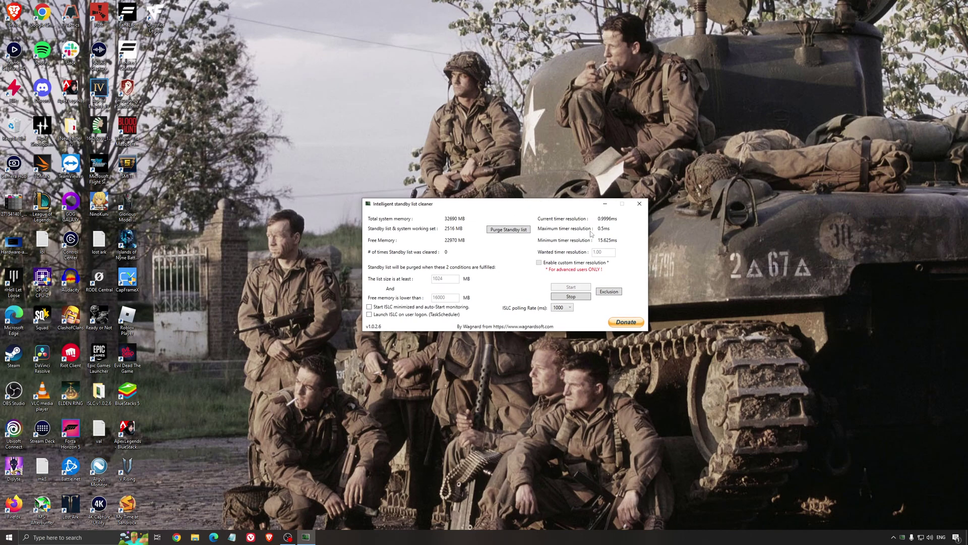
pyautogui.click(606, 204)
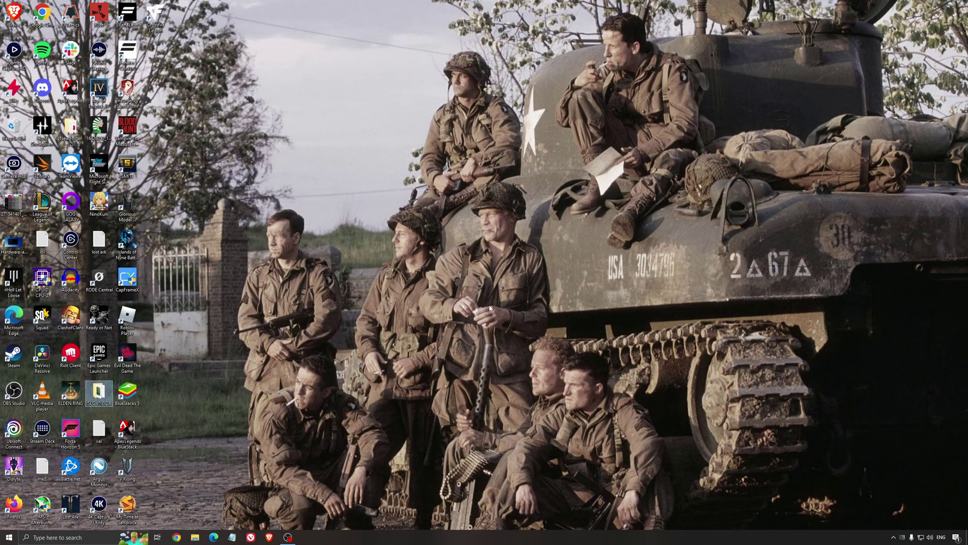
# Step: Switch to the game's graphics settings and view the Display Mode options, keeping Fullscreen
pyautogui.click(468, 270)
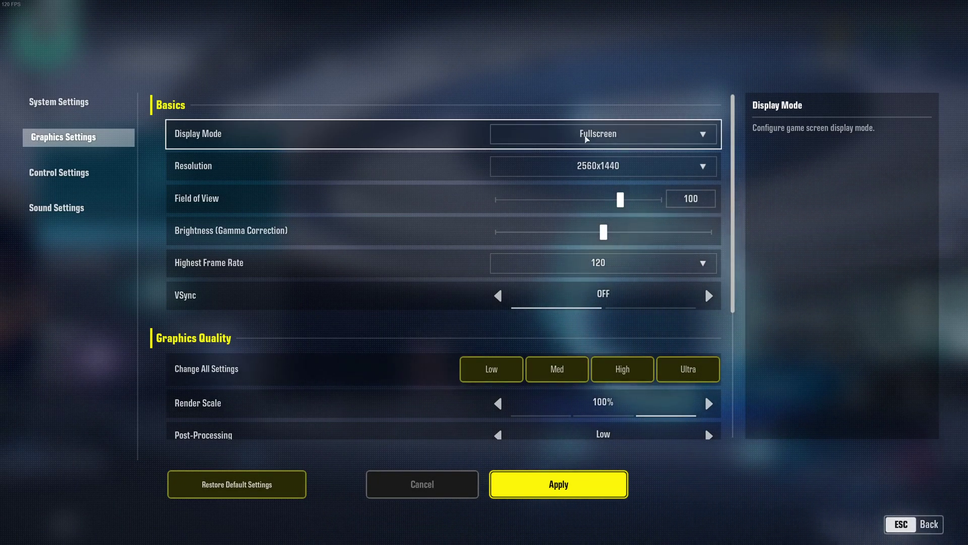
pyautogui.click(590, 135)
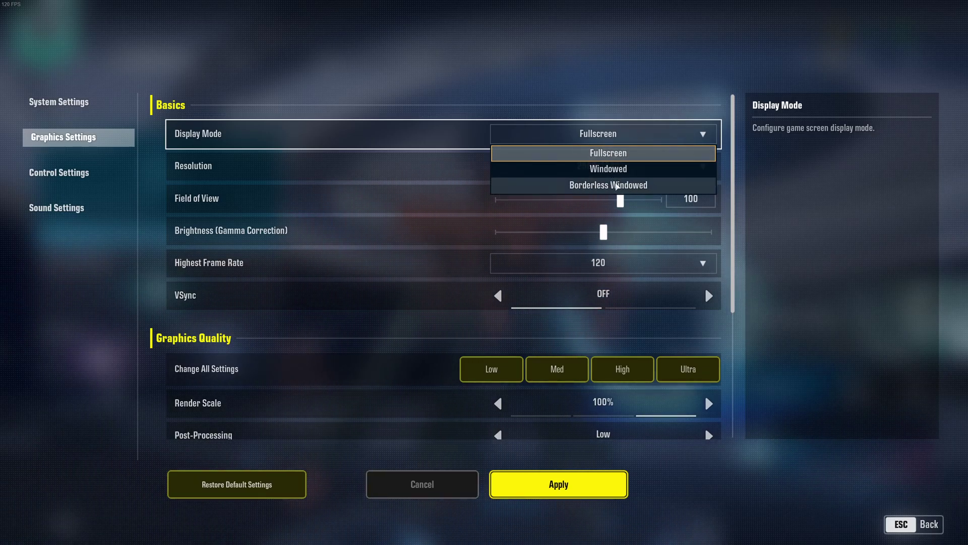
pyautogui.click(566, 90)
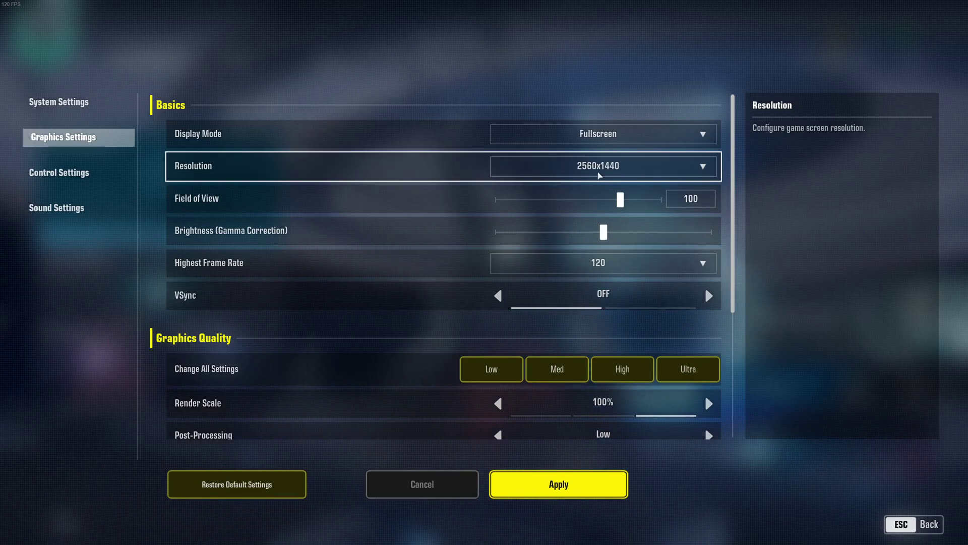
# Step: Set the game's Field of View to 90
pyautogui.scroll(-1, 353, 161)
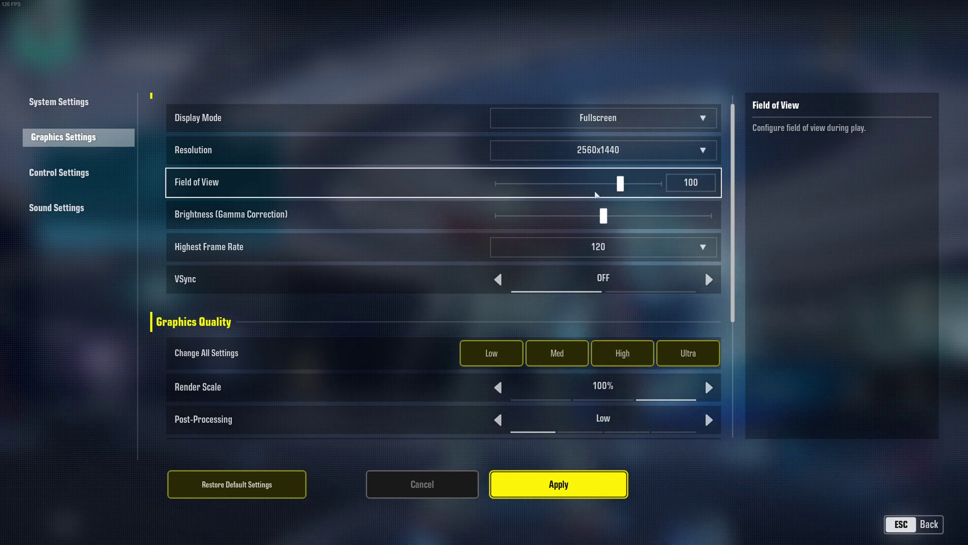
pyautogui.moveTo(619, 185); pyautogui.dragTo(580, 186)
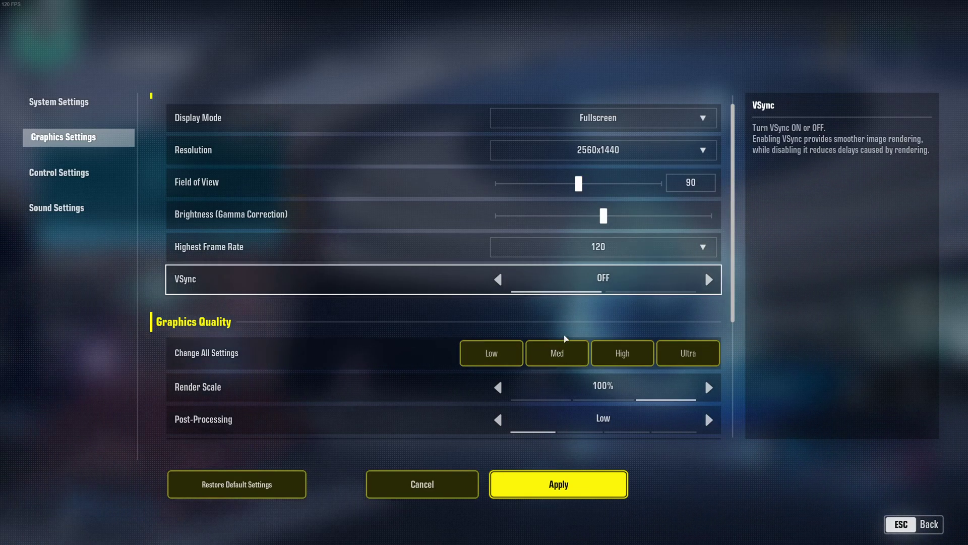
pyautogui.scroll(-2, 705, 426)
pyautogui.scroll(2, 614, 338)
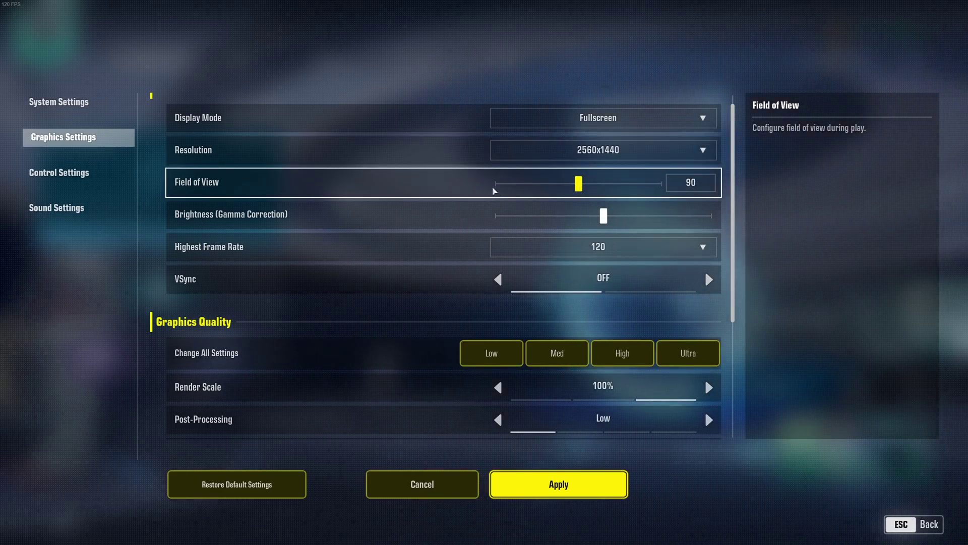
# Step: Review the Highest Frame Rate options and select 120 as the limit
pyautogui.scroll(-1, 440, 216)
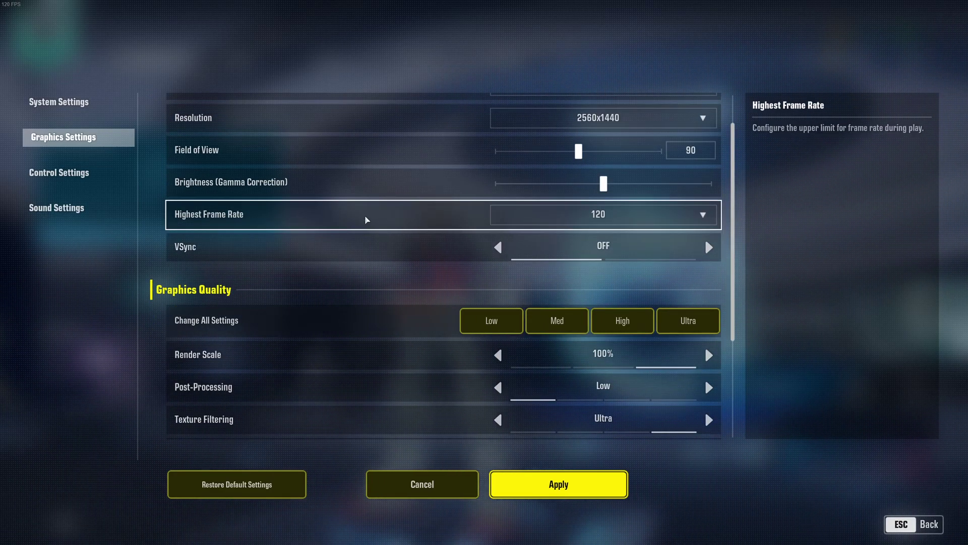
pyautogui.click(597, 215)
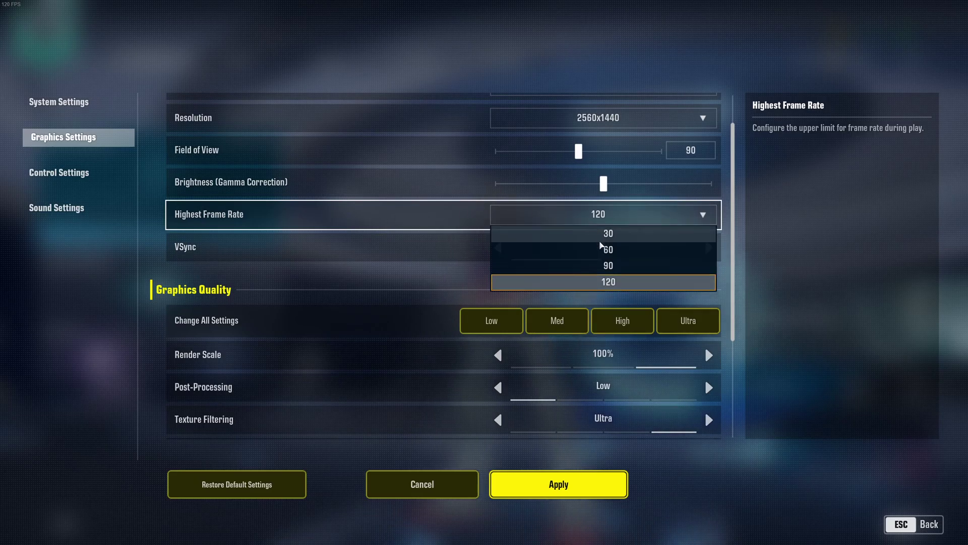
pyautogui.click(598, 232)
pyautogui.click(598, 214)
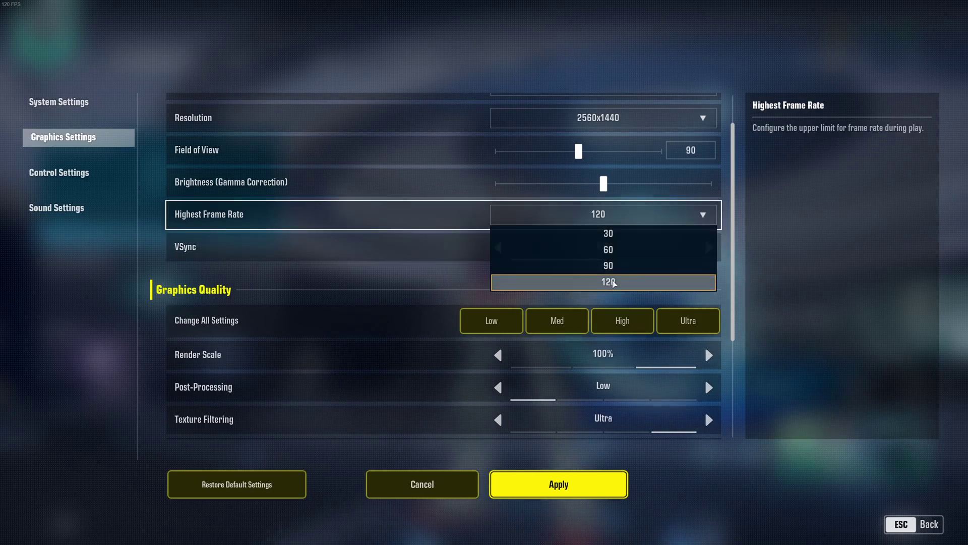
pyautogui.click(611, 282)
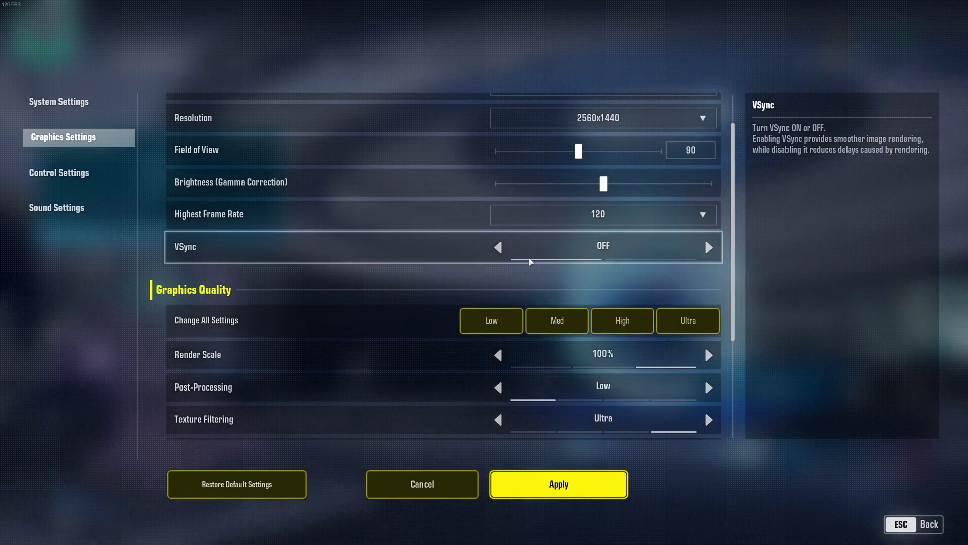
pyautogui.scroll(-1, 578, 227)
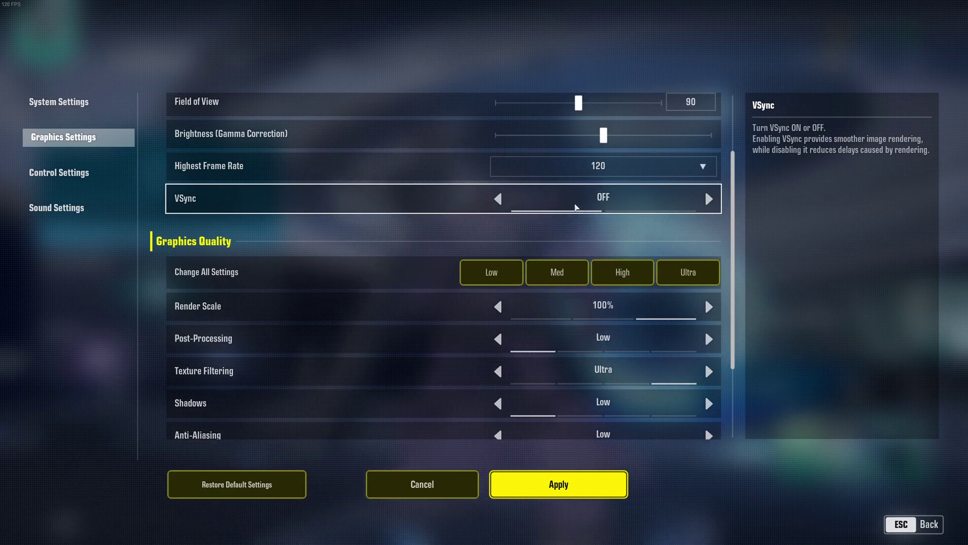